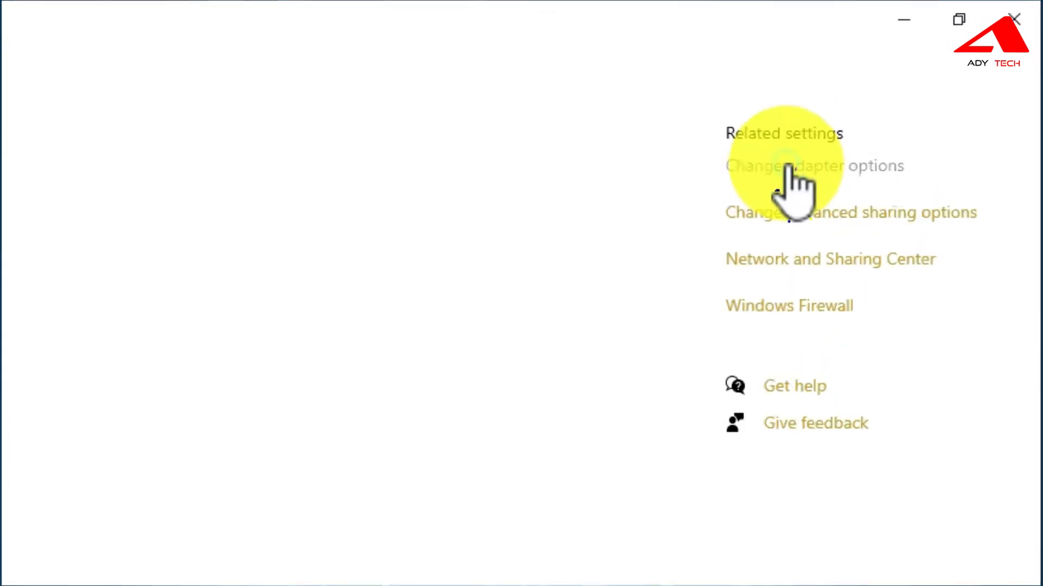
# Open the Ethernet adapter's status from Network Connections and bring up its Properties.
pyautogui.click(839, 133)
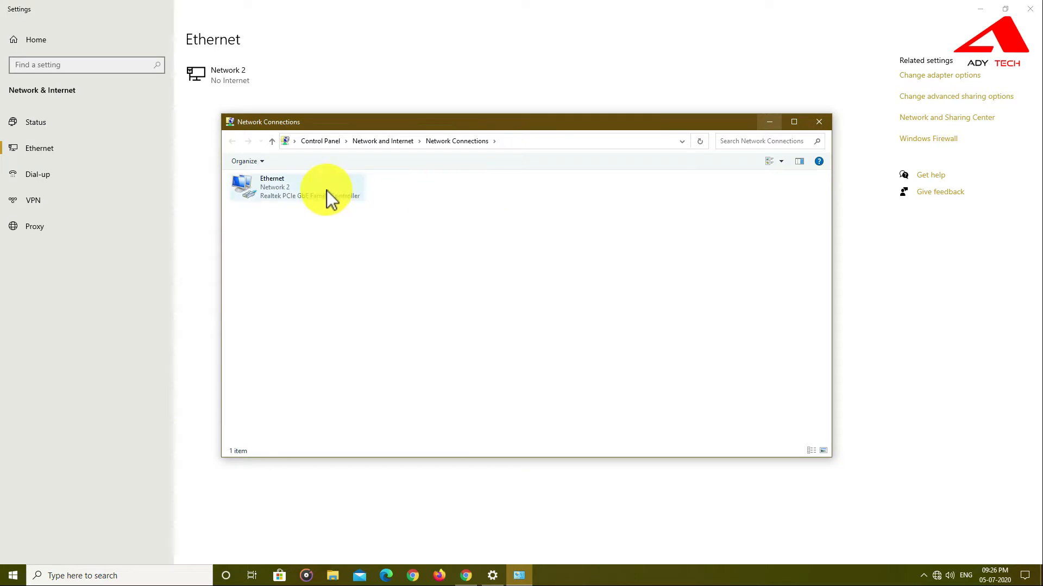
pyautogui.click(327, 190)
pyautogui.doubleClick(327, 193)
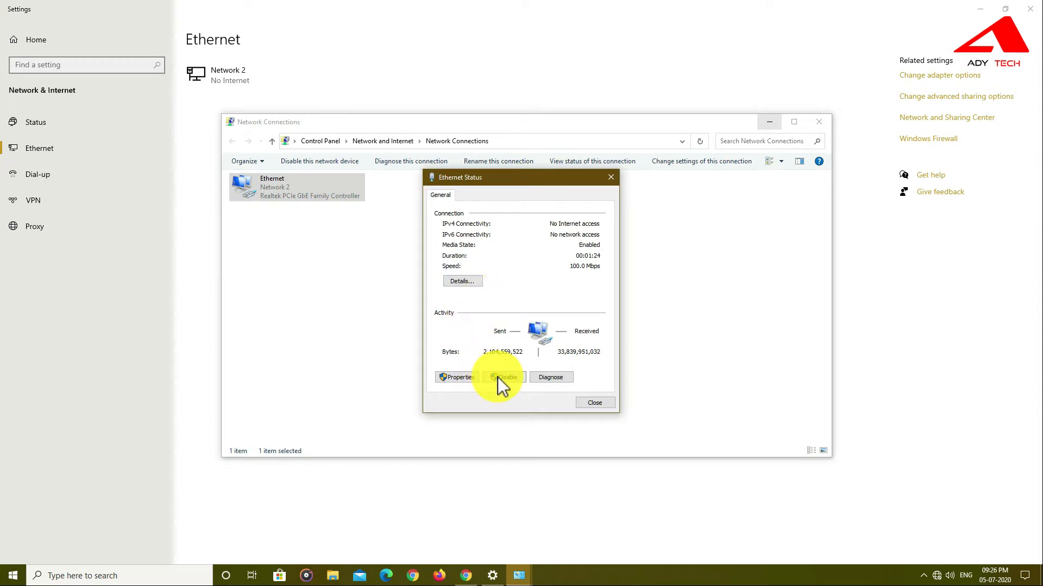
pyautogui.click(456, 377)
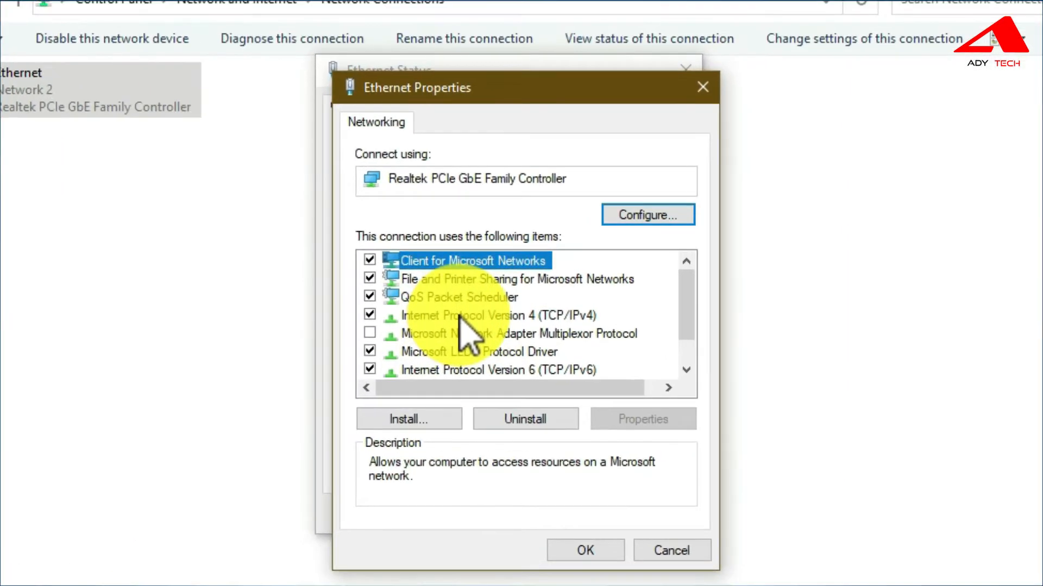
# Leave IPv4 (TCP/IPv4) on automatic IP and DNS, then close the IPv4, Properties and Status dialogs.
pyautogui.click(466, 313)
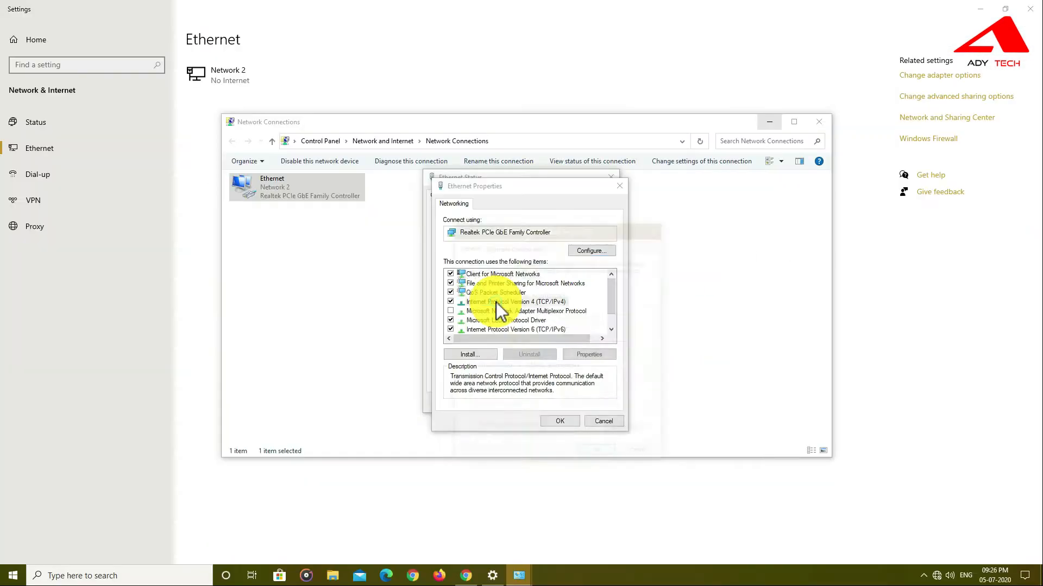
pyautogui.doubleClick(416, 332)
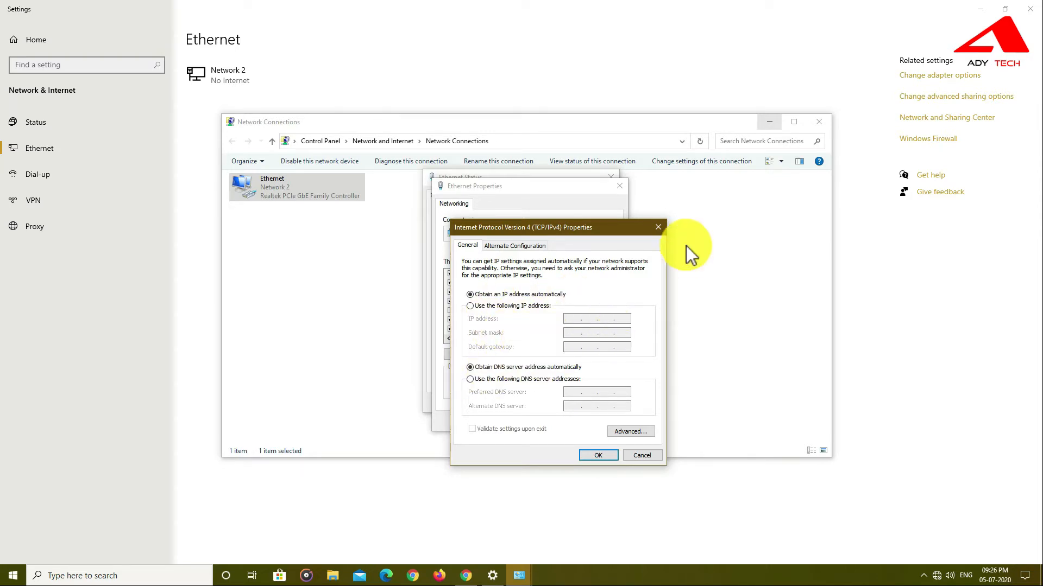
pyautogui.click(658, 228)
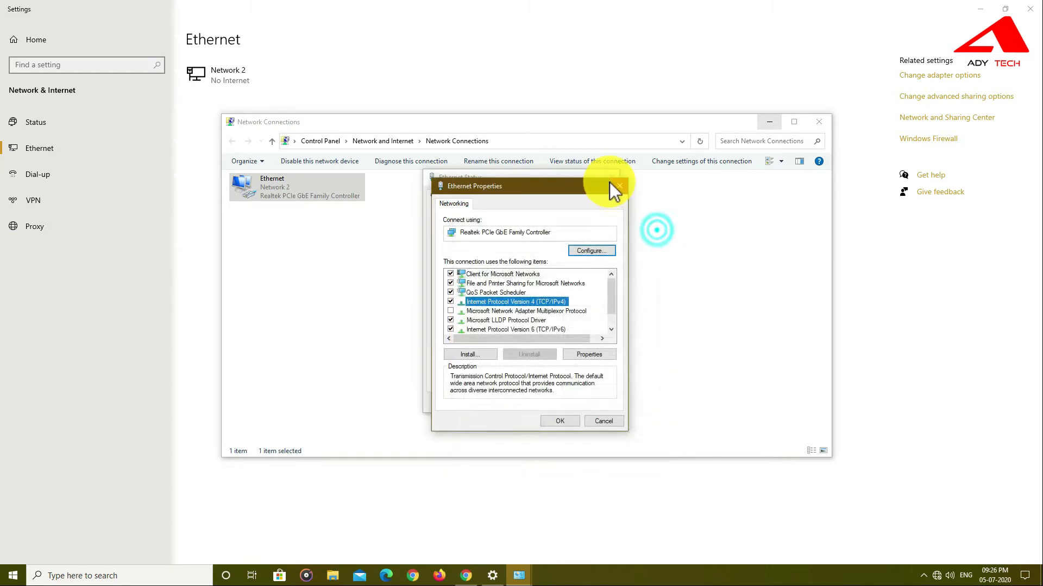
pyautogui.click(619, 184)
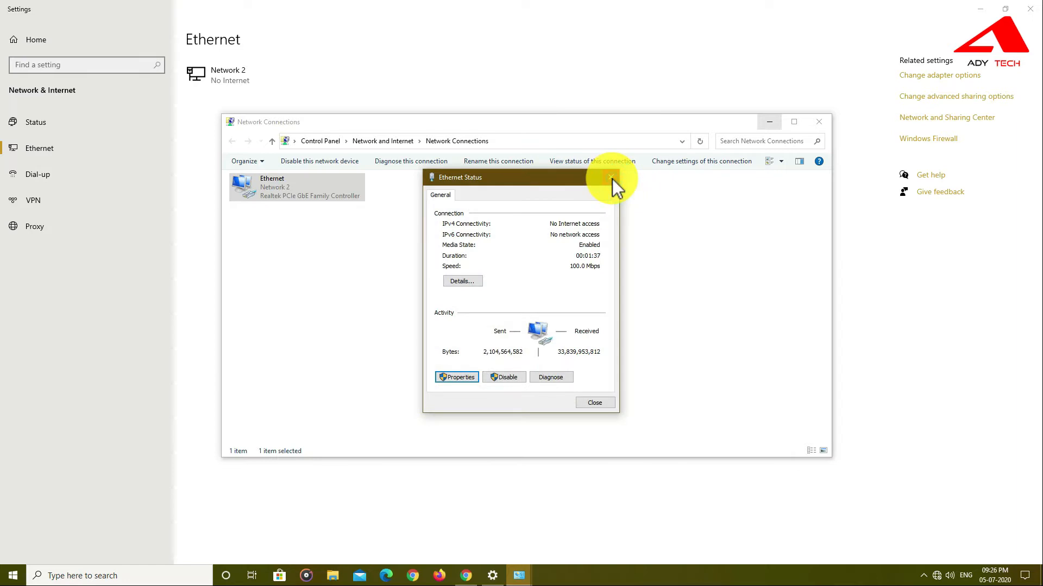
pyautogui.click(611, 178)
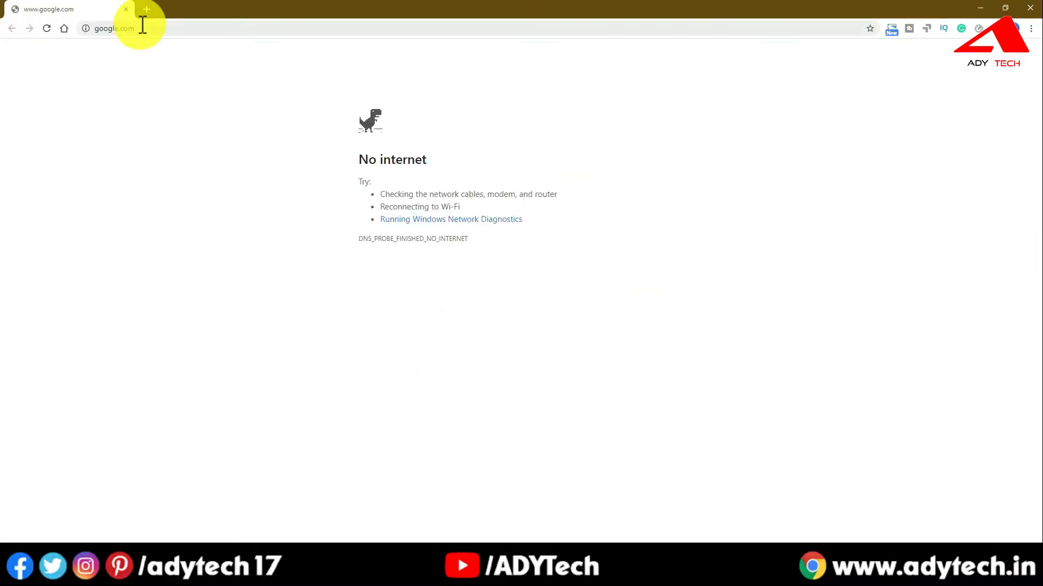
# Go to the router address 192.168.0.1 in Chrome, correcting a mistyped entry.
pyautogui.click(142, 25)
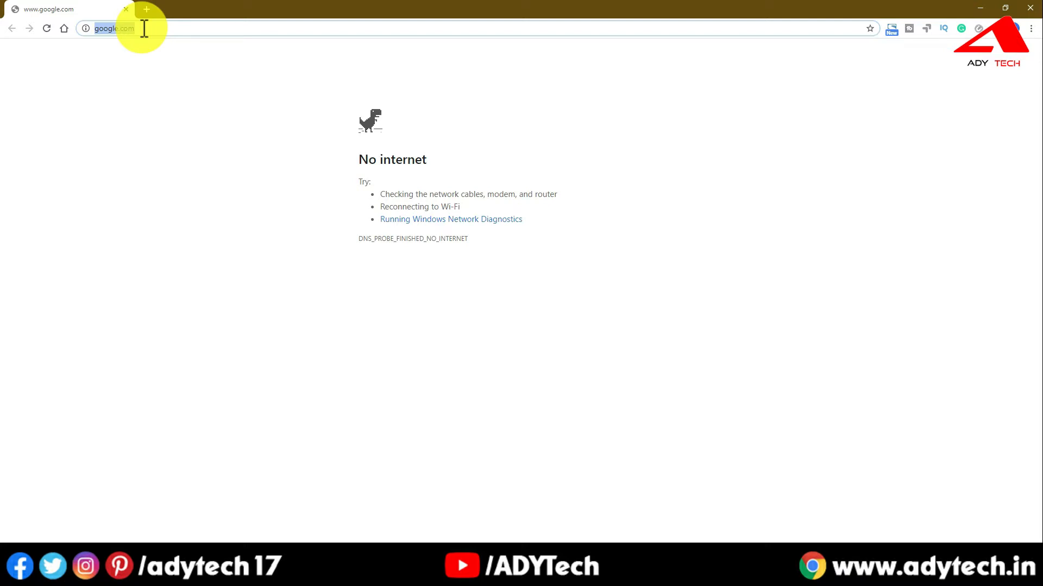
pyautogui.write('41')
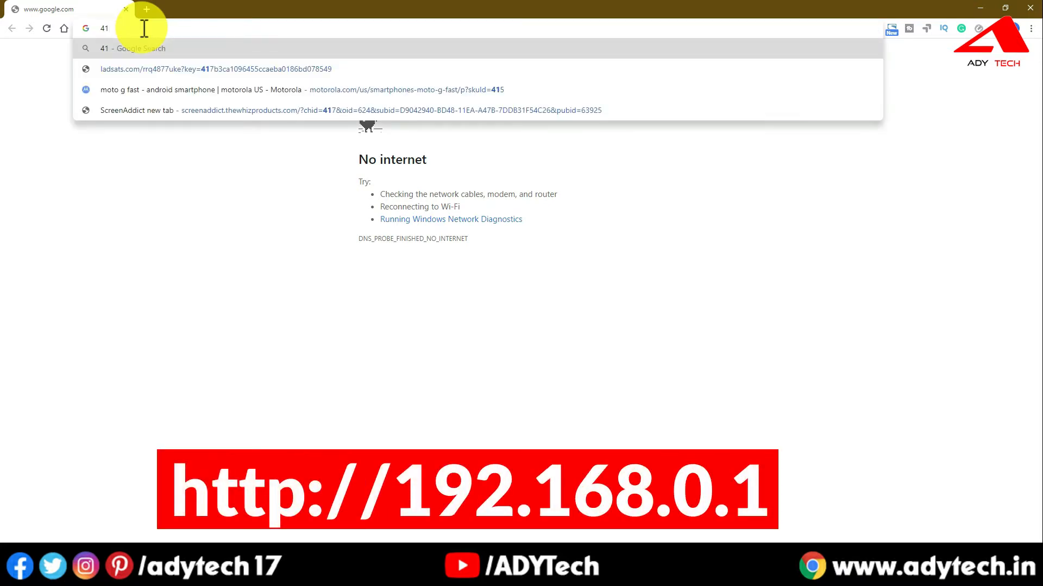
pyautogui.press('BackSpace')
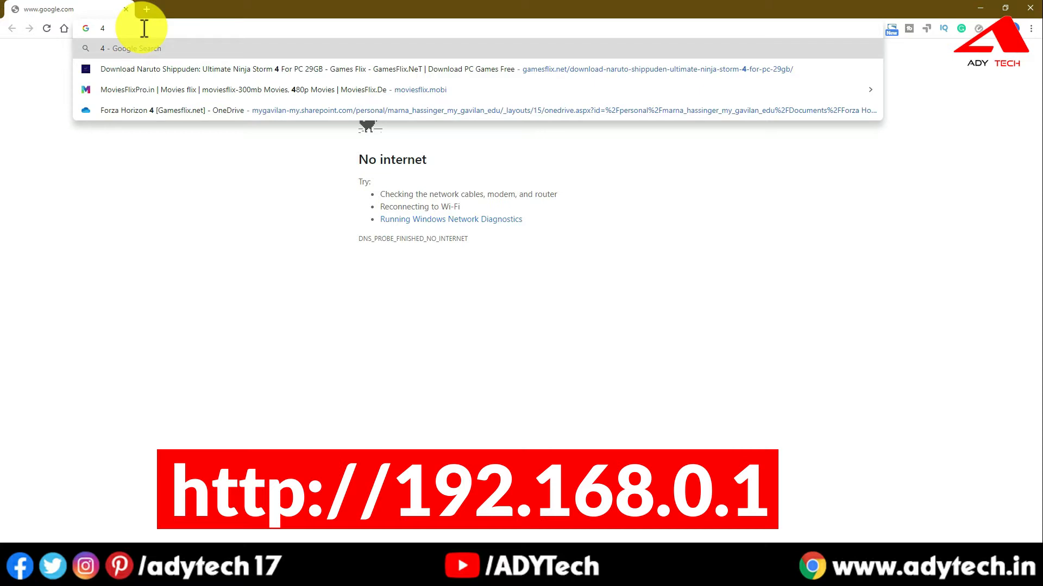
pyautogui.press('BackSpace')
pyautogui.write('192')
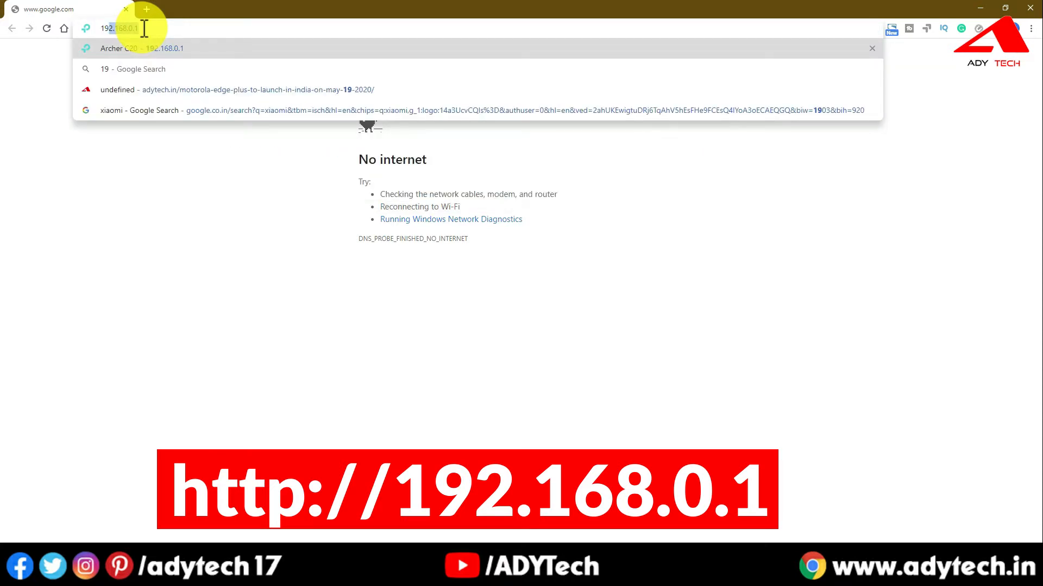
pyautogui.press('Return')
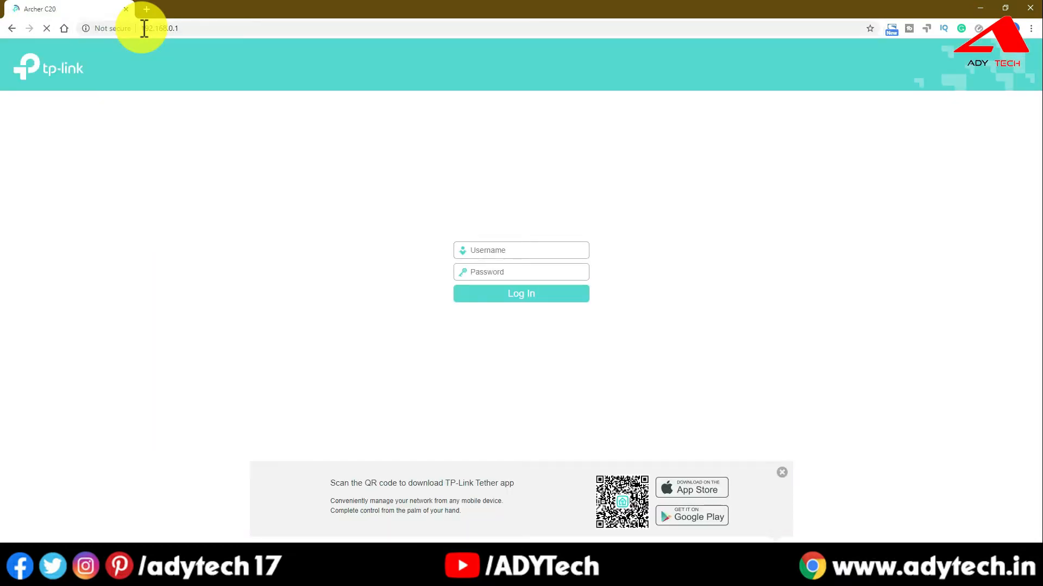
# Sign in to the router with the default administrator username and password.
pyautogui.click(498, 248)
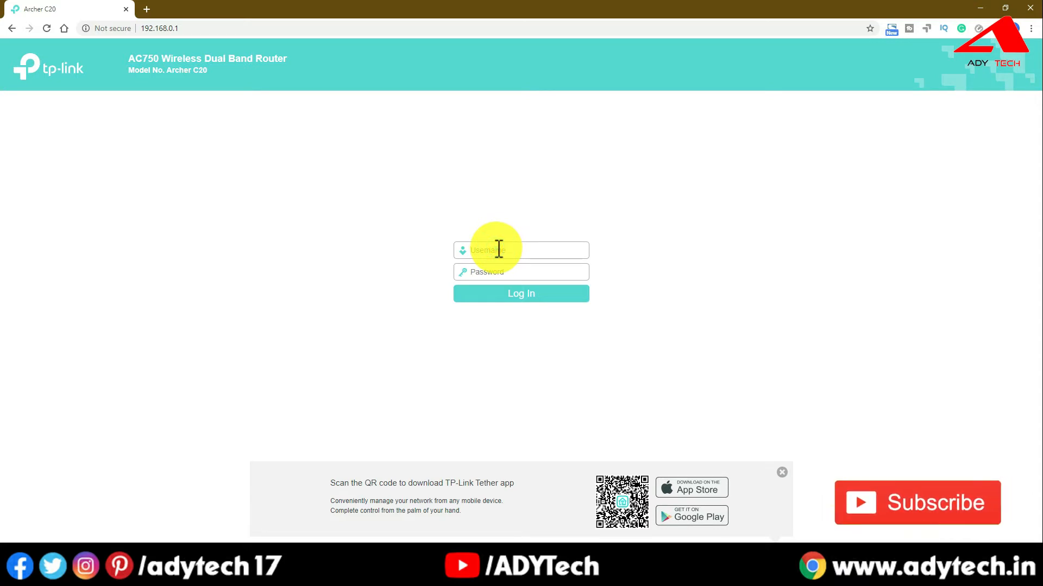
pyautogui.write('a')
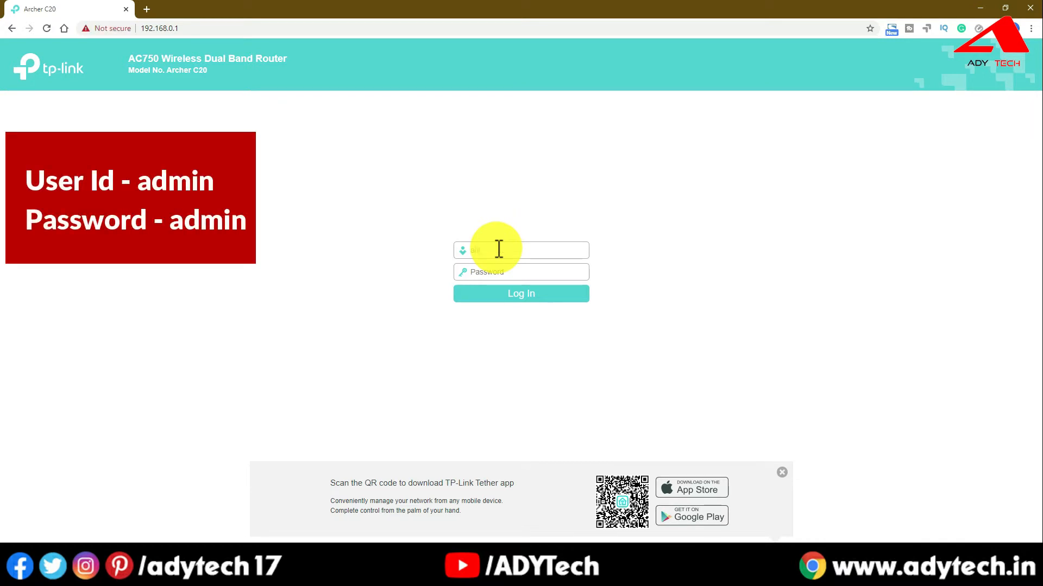
pyautogui.write('dmin')
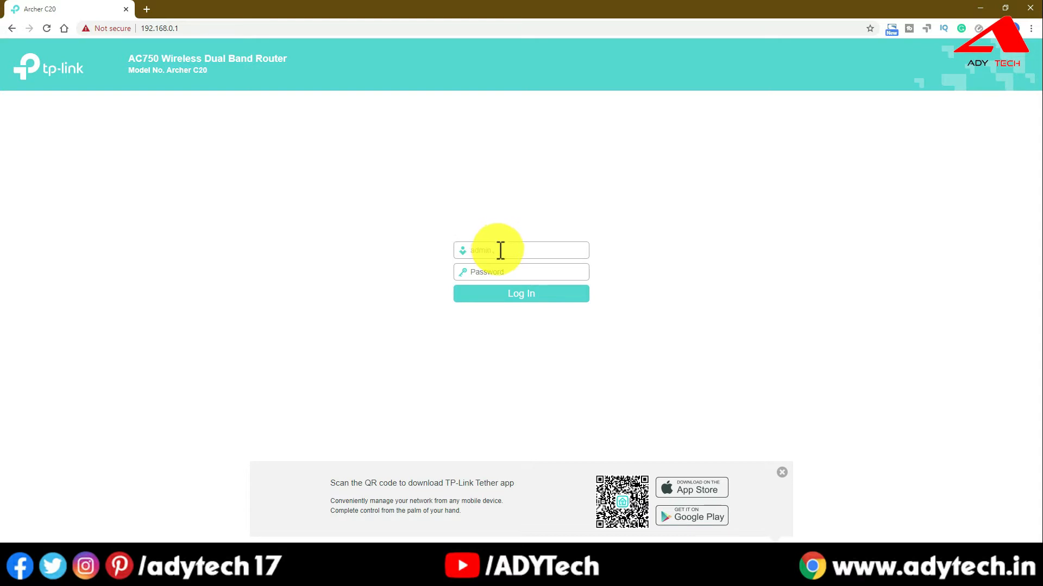
pyautogui.click(506, 269)
pyautogui.write('ad')
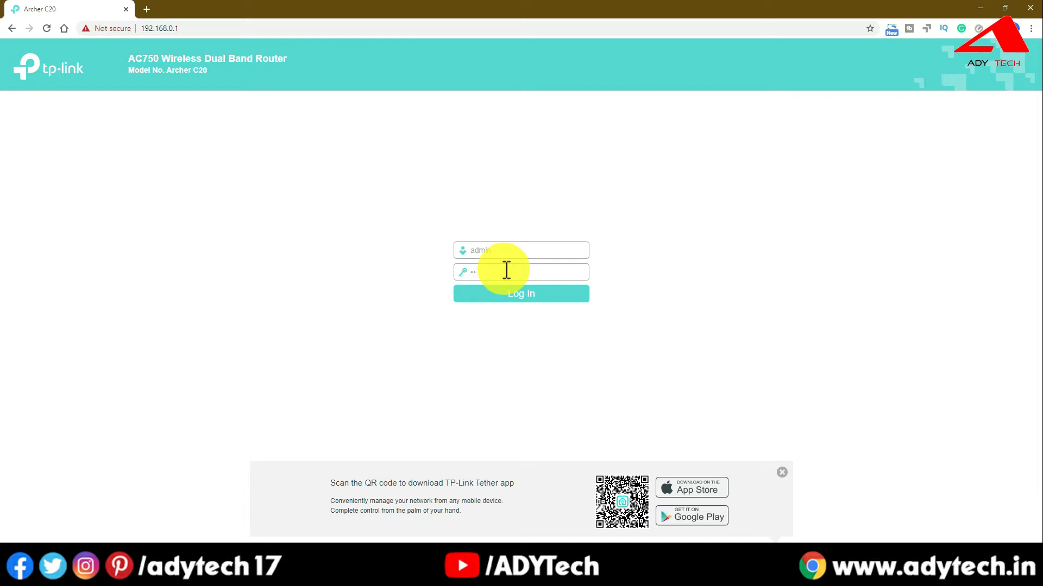
pyautogui.write('min')
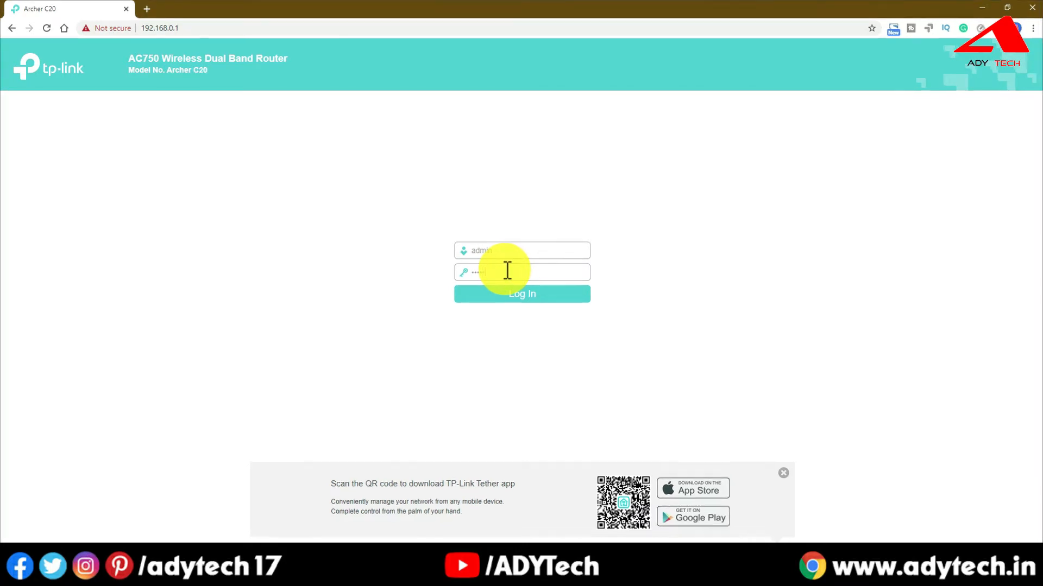
pyautogui.press('Return')
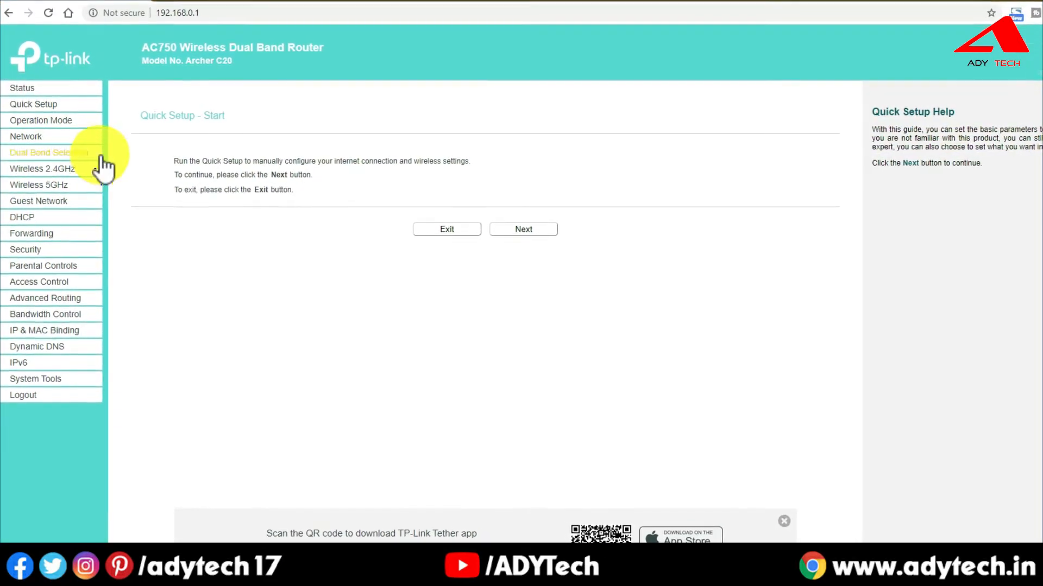
# Set the WAN connection type to Static IP and begin entering the IP address.
pyautogui.click(52, 136)
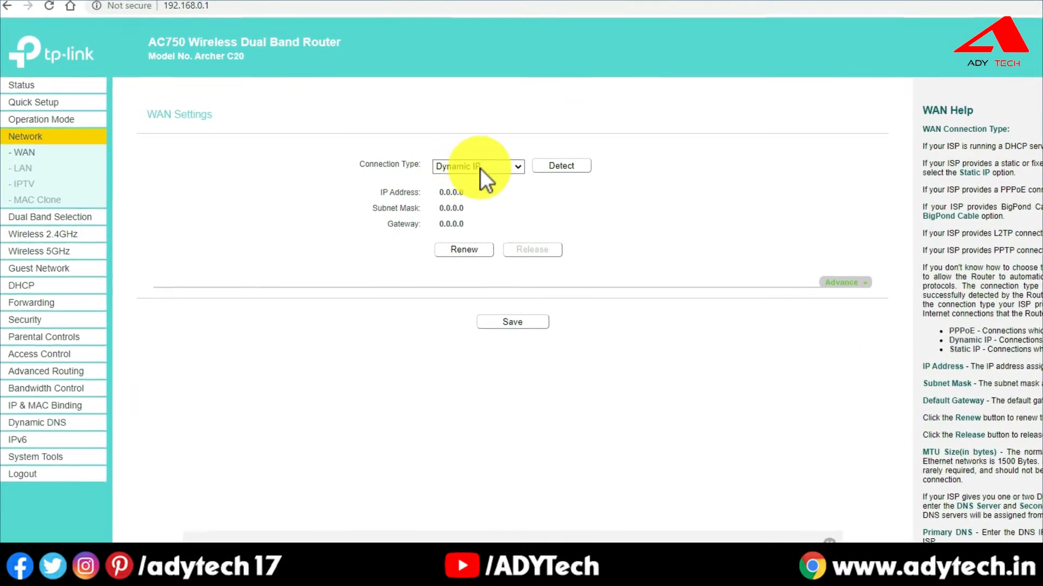
pyautogui.click(480, 166)
pyautogui.click(497, 192)
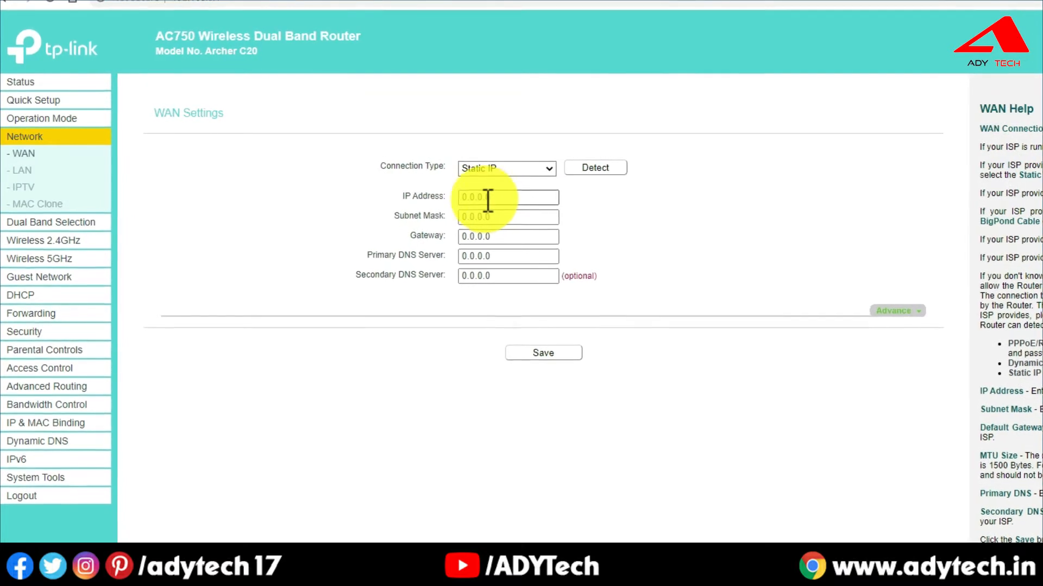
pyautogui.click(468, 197)
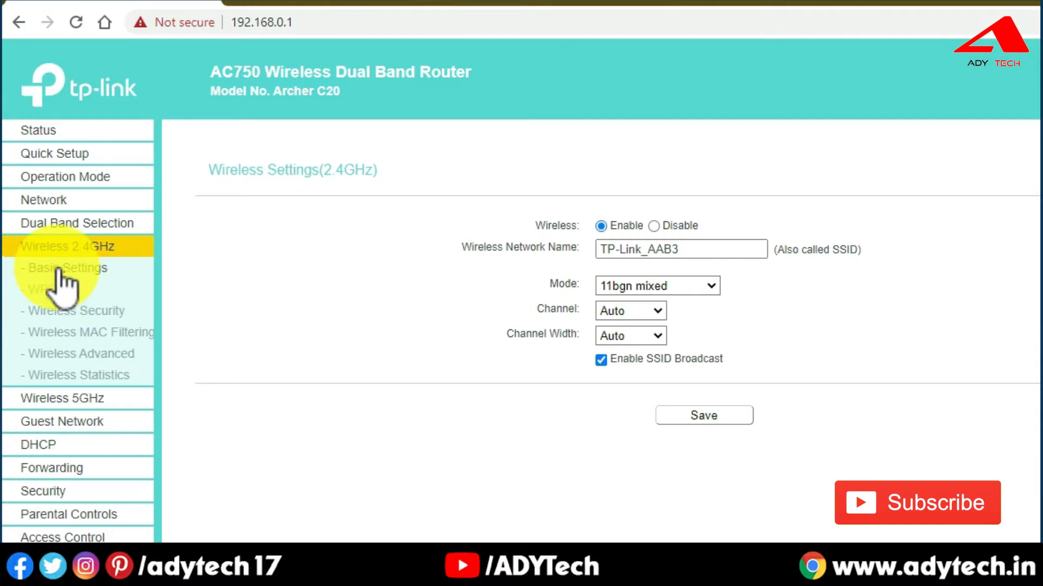
# Replace the SSID TP-Link_AAB3 with a custom name ending in _2.4Ghz and save.
pyautogui.moveTo(705, 260); pyautogui.dragTo(583, 261)
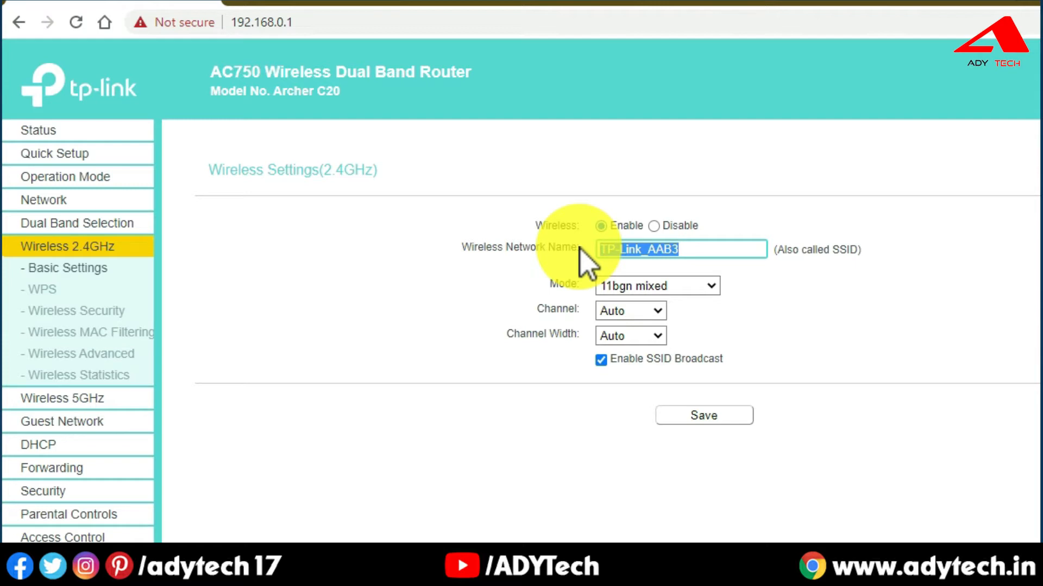
pyautogui.write('D')
pyautogui.write('hi')
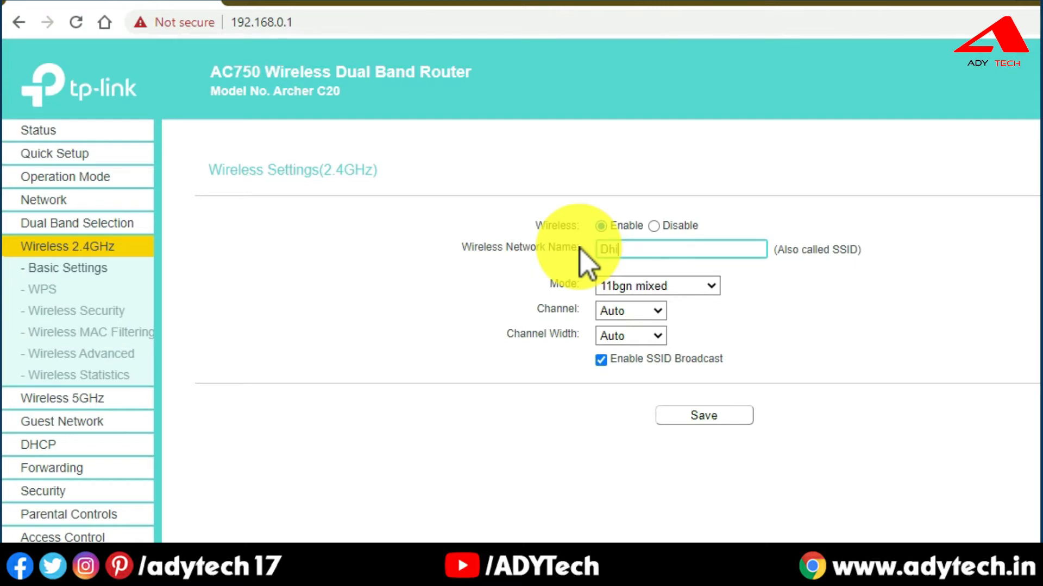
pyautogui.write('raj_2.4Ghz')
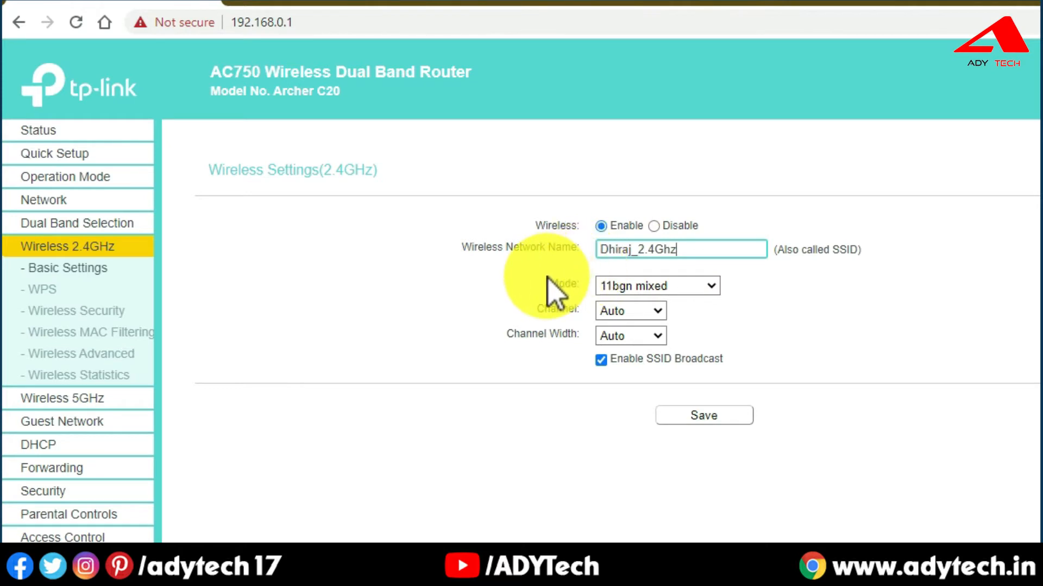
pyautogui.click(687, 415)
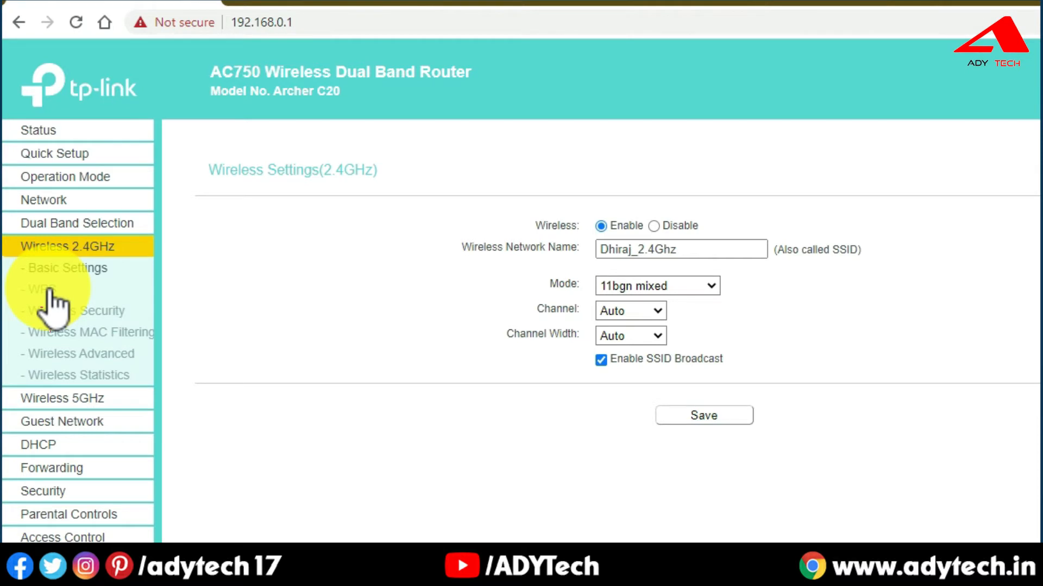
pyautogui.click(49, 293)
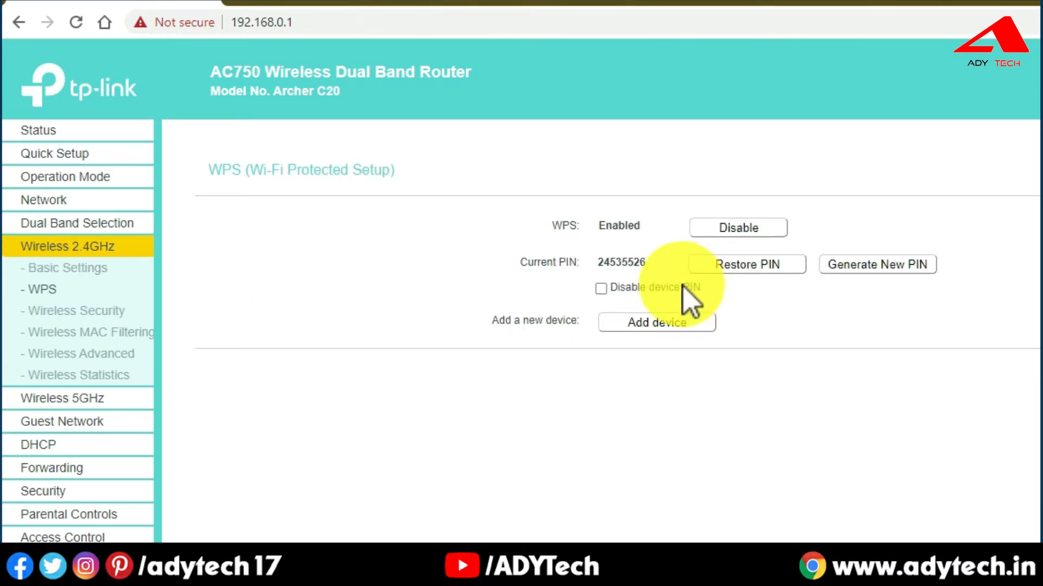
# Disable WPS, then go to the wireless security settings.
pyautogui.click(723, 229)
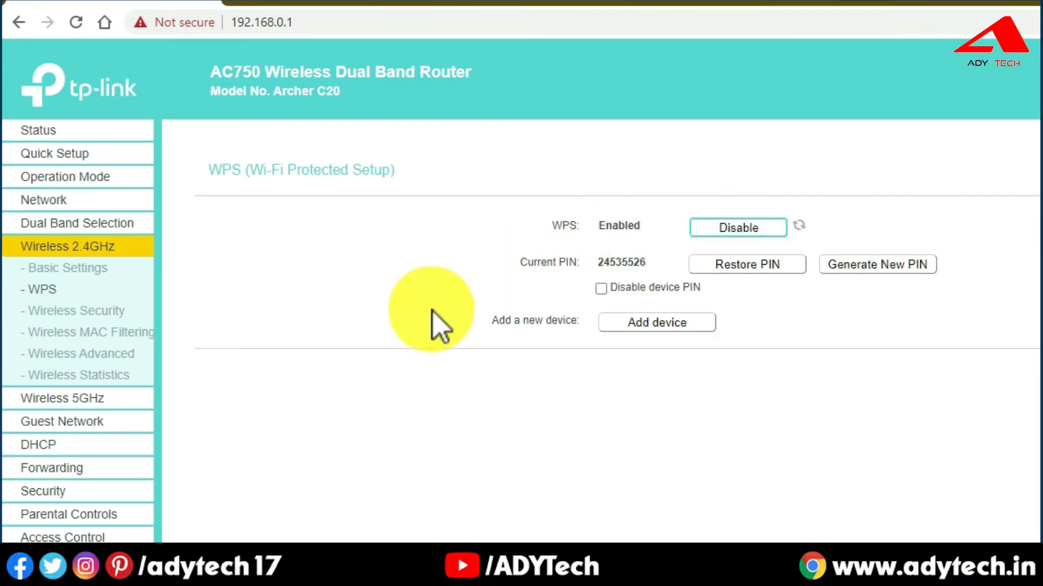
pyautogui.click(77, 312)
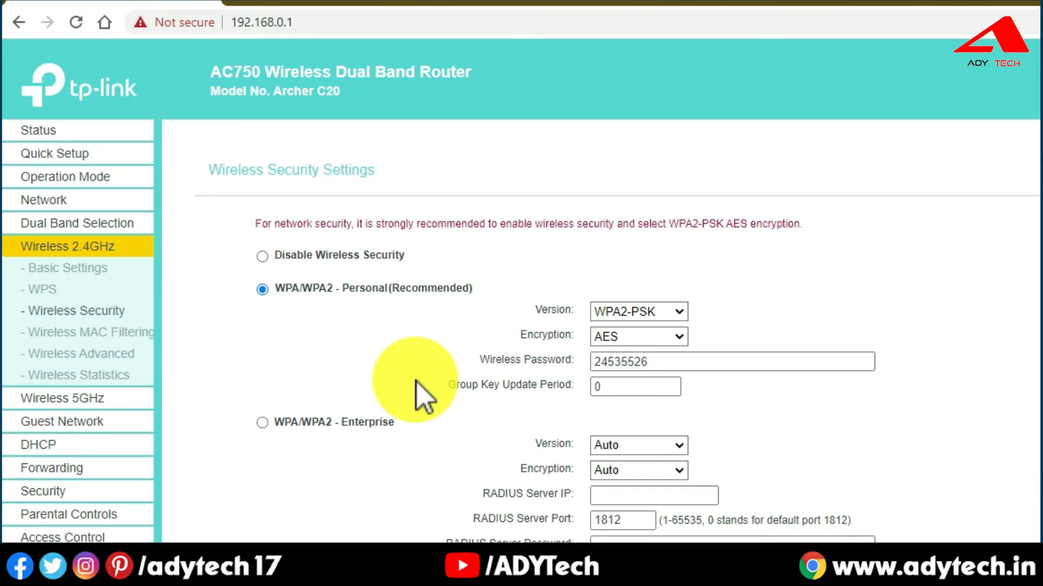
# Clear the old WPA2-PSK/AES wireless password, enter a new one, and save the security settings.
pyautogui.scroll(-3, 421, 393)
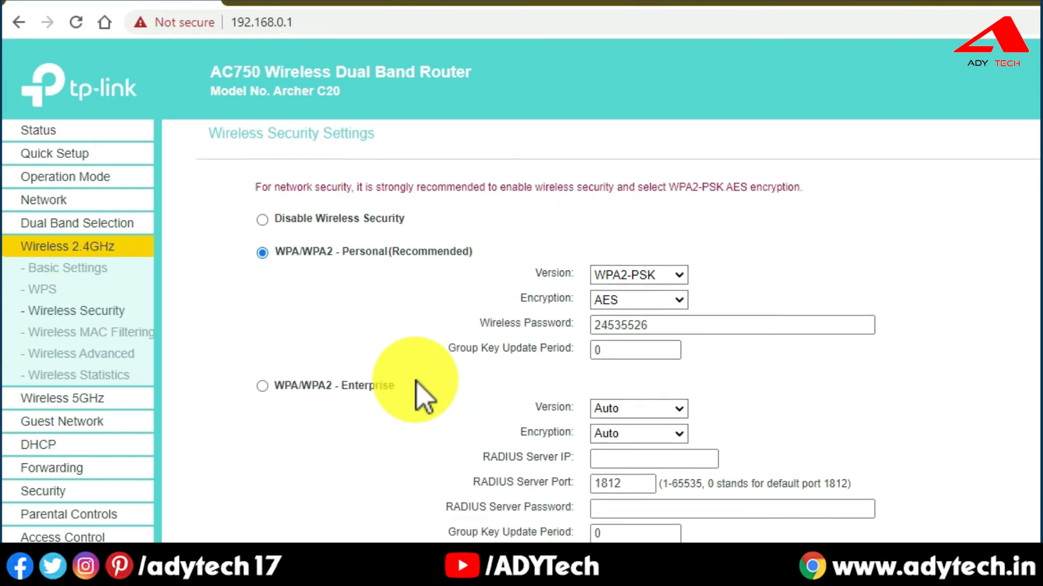
pyautogui.scroll(3, 421, 393)
pyautogui.moveTo(658, 363); pyautogui.dragTo(592, 370)
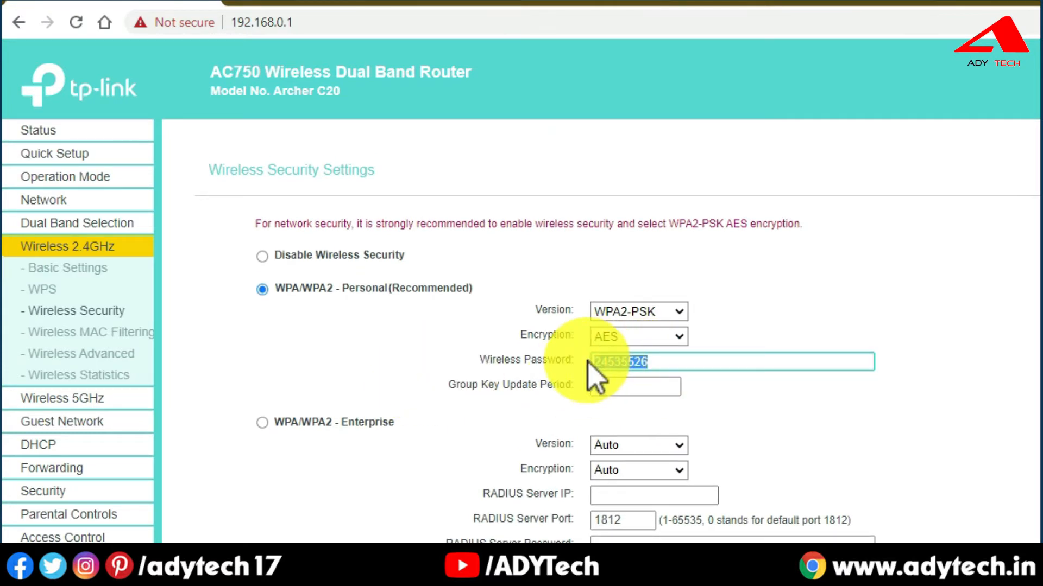
pyautogui.press('BackSpace')
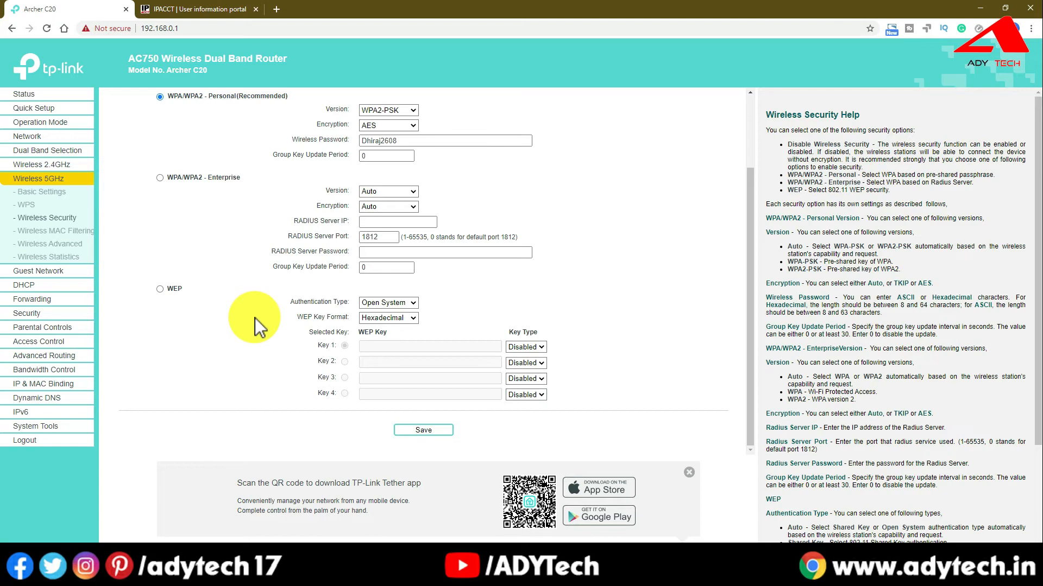
pyautogui.scroll(2, 204, 365)
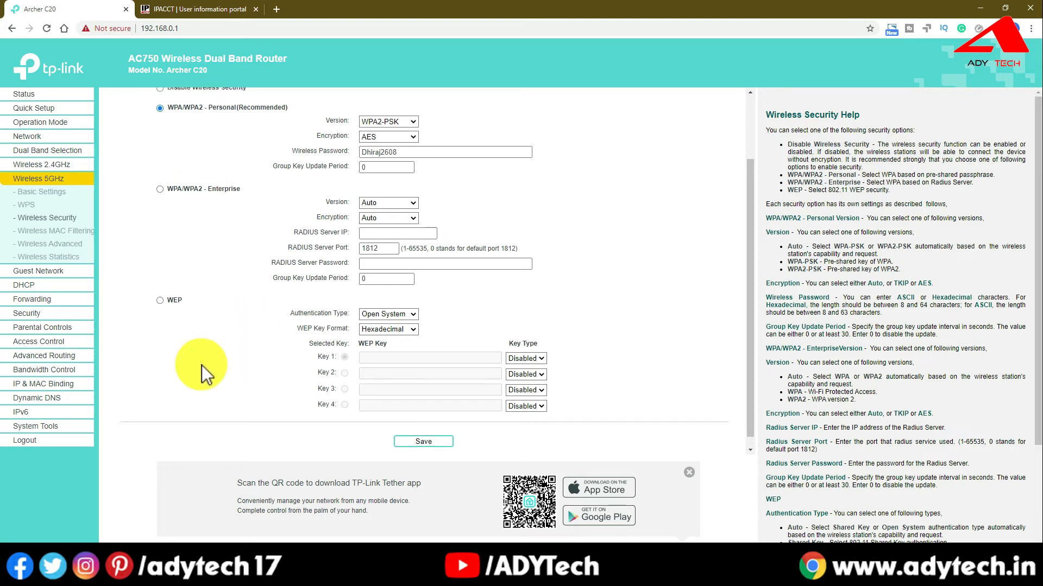
pyautogui.scroll(-2, 201, 365)
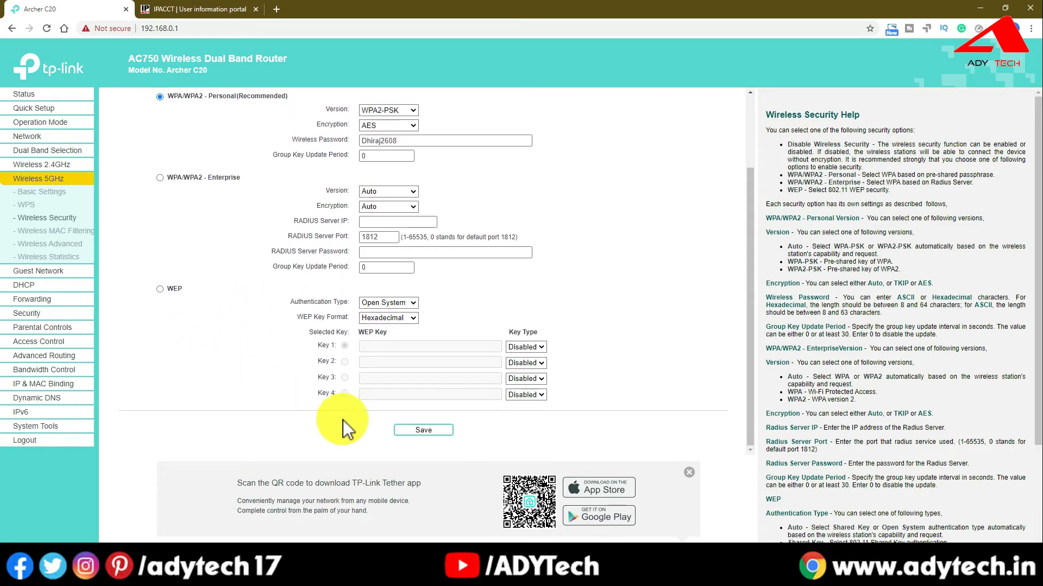
pyautogui.click(411, 431)
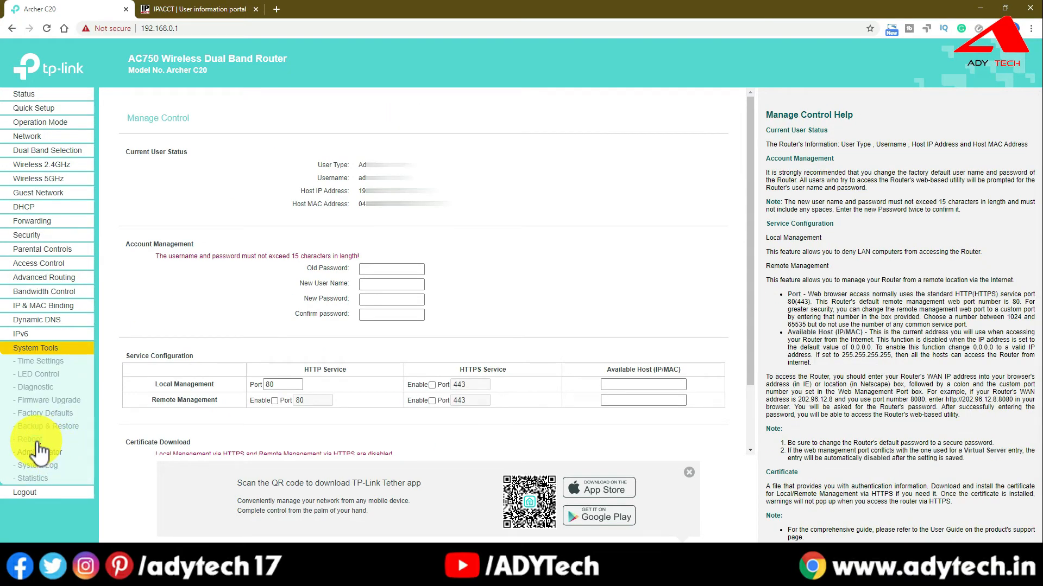
# Open System Tools > Administrator and start entering the old admin password.
pyautogui.click(36, 441)
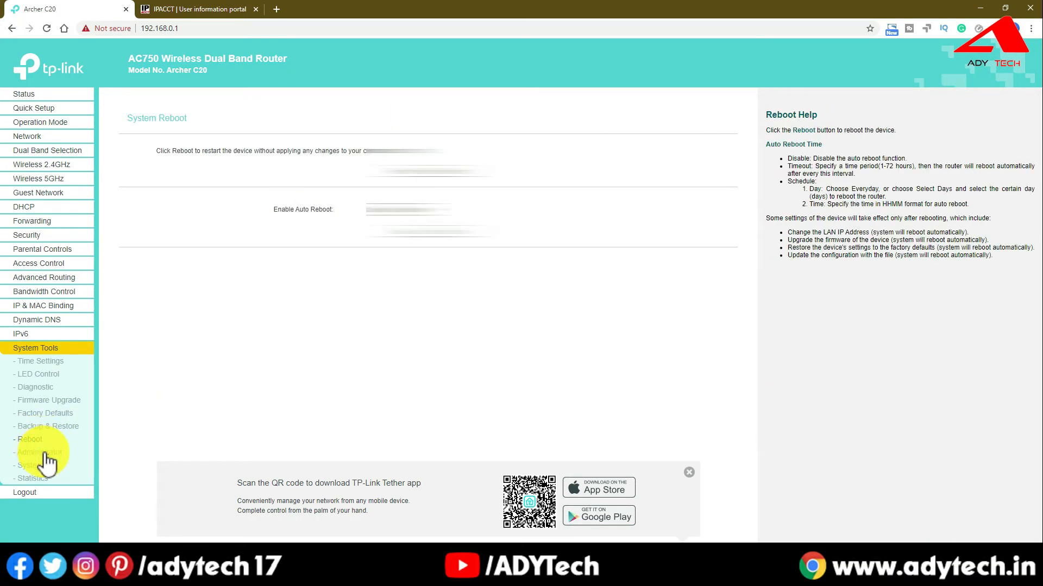
pyautogui.click(43, 455)
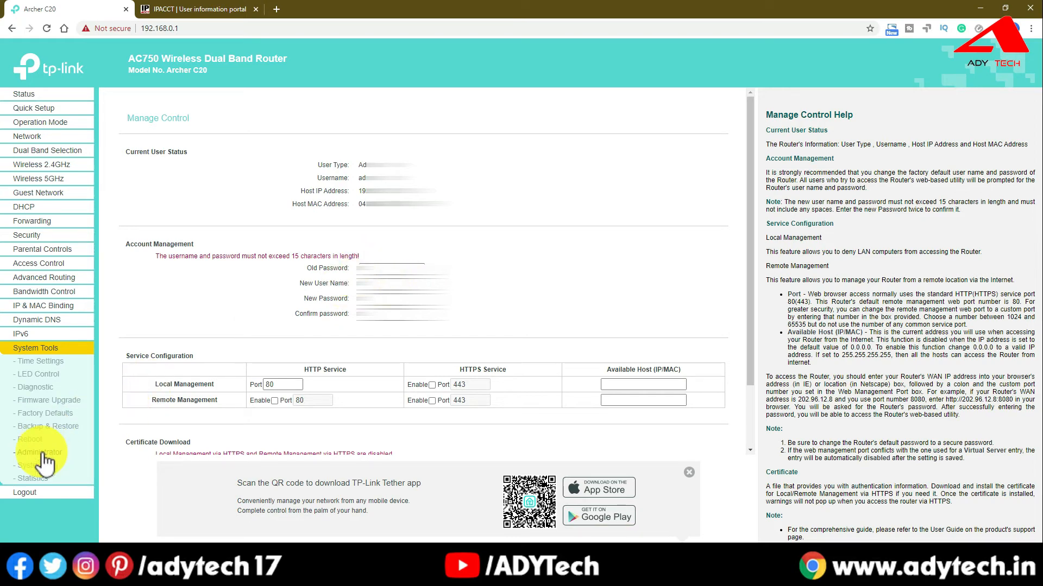
pyautogui.click(389, 262)
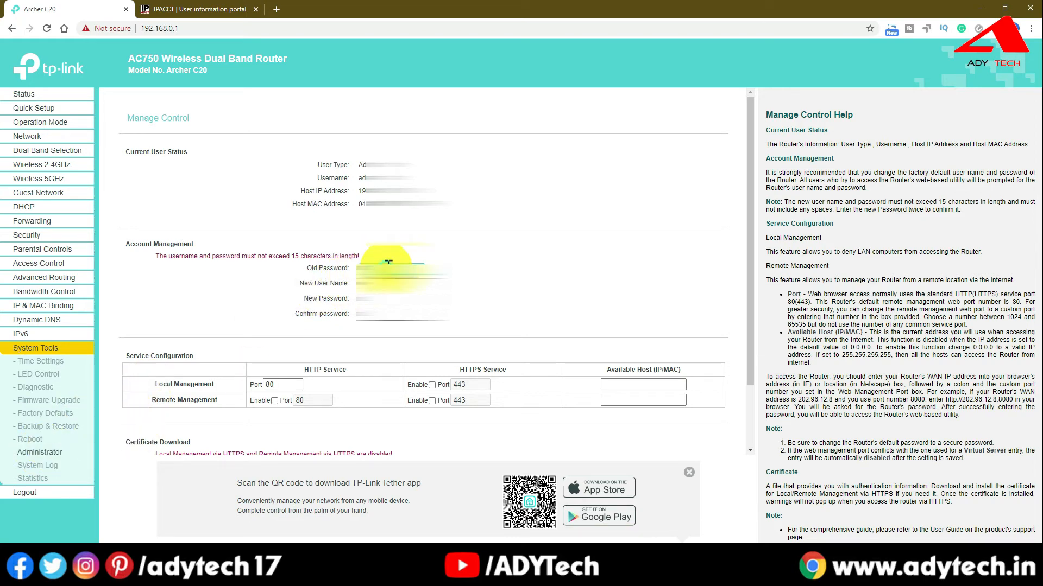